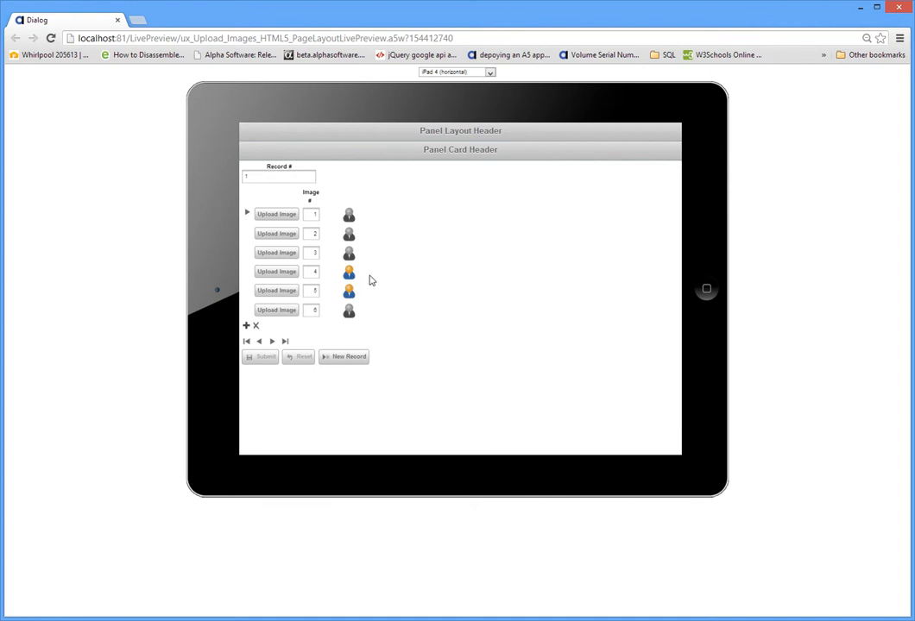
- Upload Penguins.jpg as image 1 of record 1 in the live preview
{"action": "left_click", "coordinate": [281, 218]}
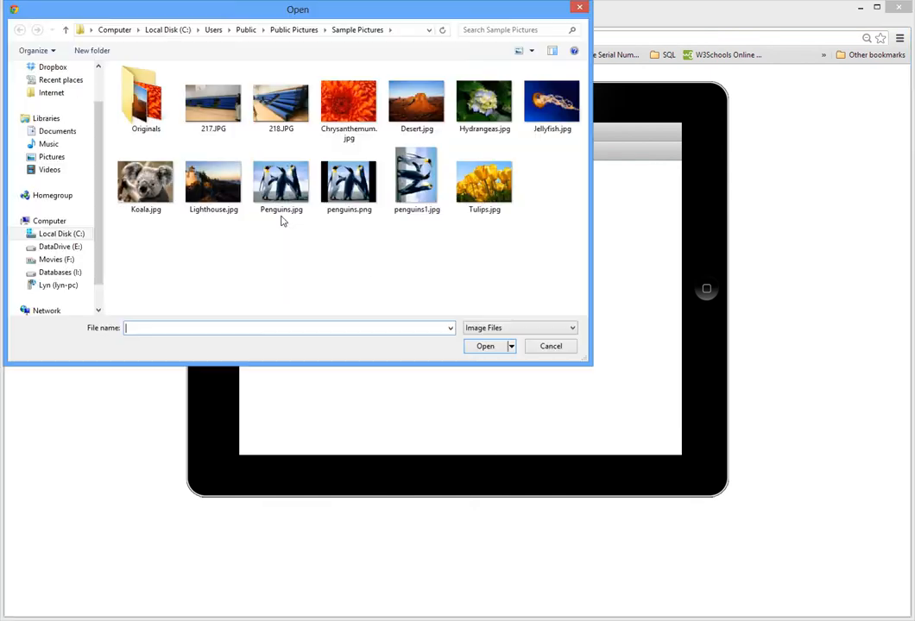
{"action": "left_click", "coordinate": [280, 200]}
{"action": "double_click", "coordinate": [280, 200]}
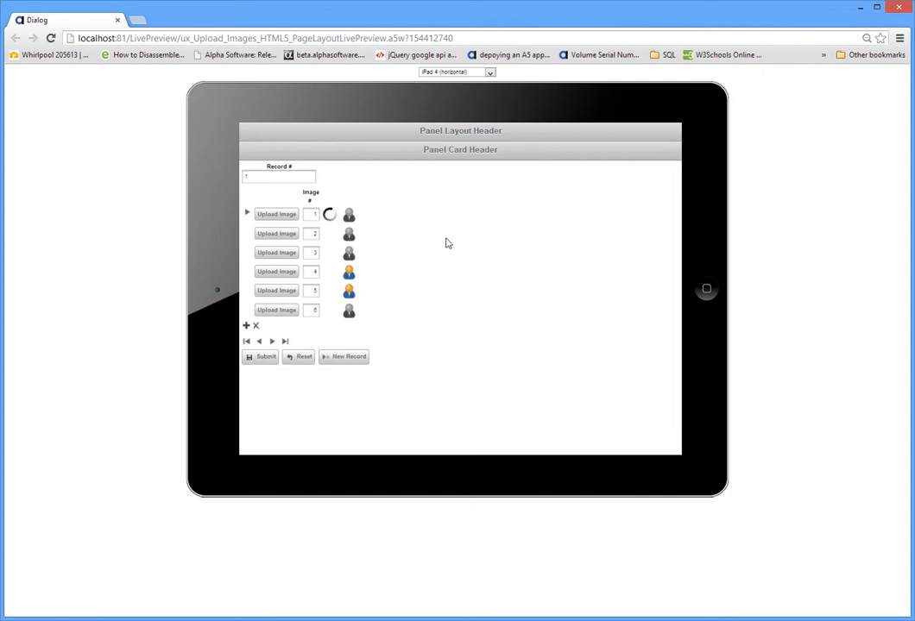
- Upload Jellyfish.jpg as image 3 and submit the record
{"action": "left_click", "coordinate": [285, 239]}
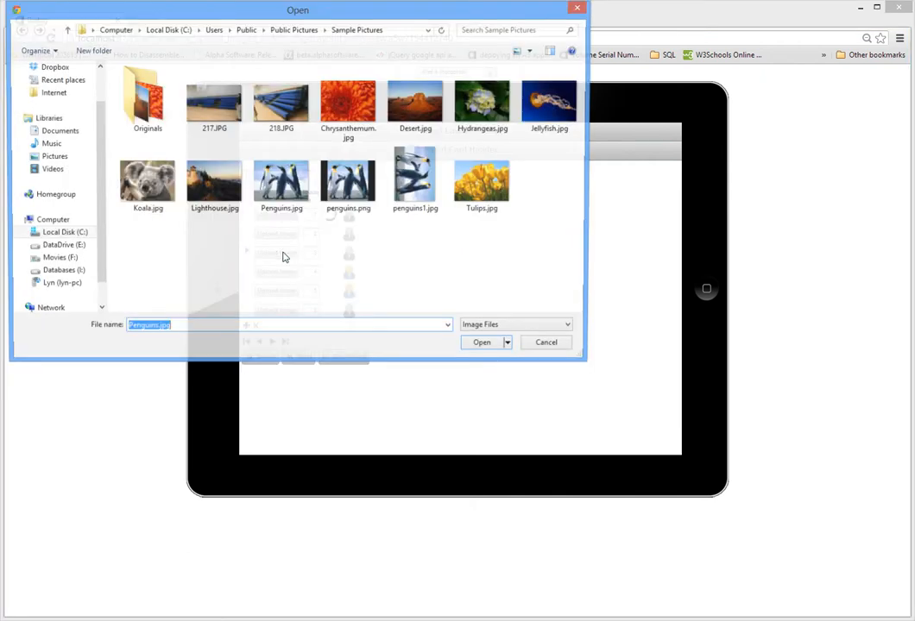
{"action": "left_click", "coordinate": [550, 101]}
{"action": "double_click", "coordinate": [550, 101]}
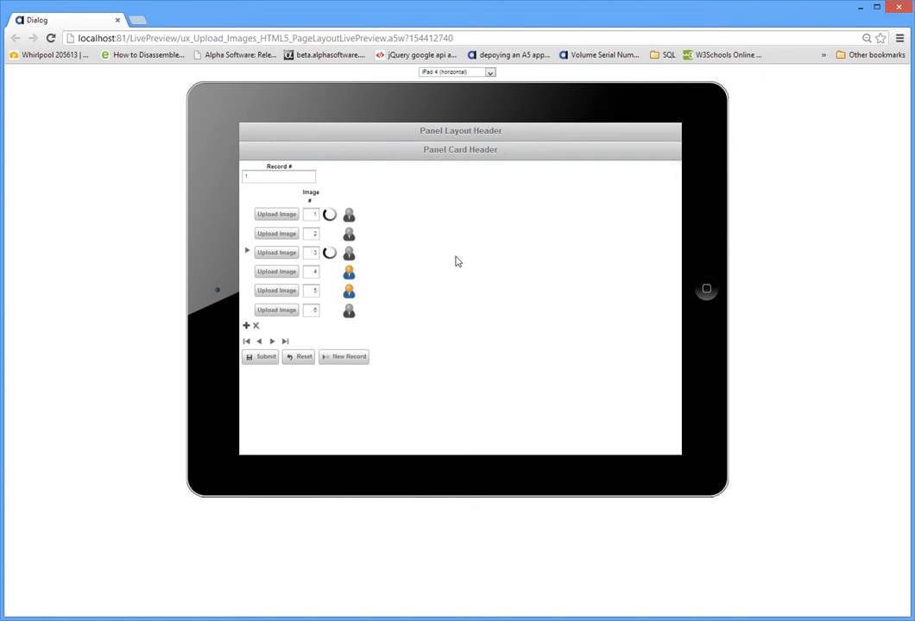
{"action": "left_click", "coordinate": [262, 358]}
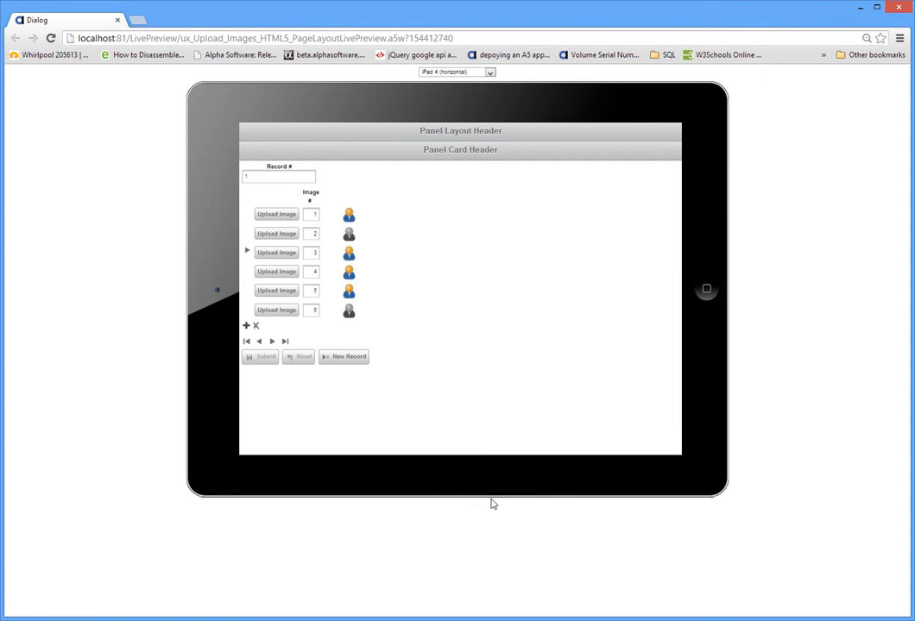
- Switch to the UX component builder and examine the Upload Image button's click code and the imageUpload action's settings
{"action": "key", "text": "alt+Tab"}
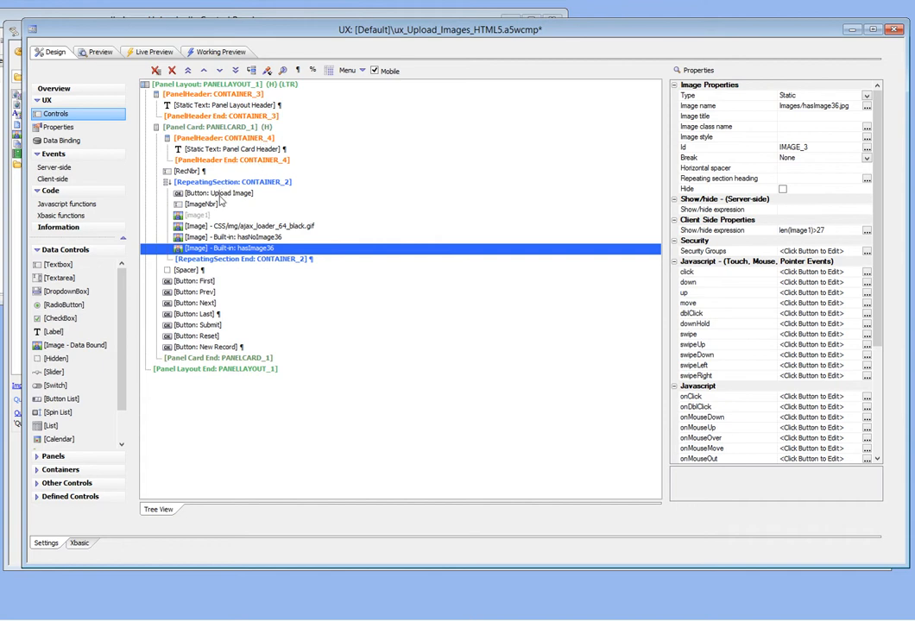
{"action": "left_click", "coordinate": [220, 195]}
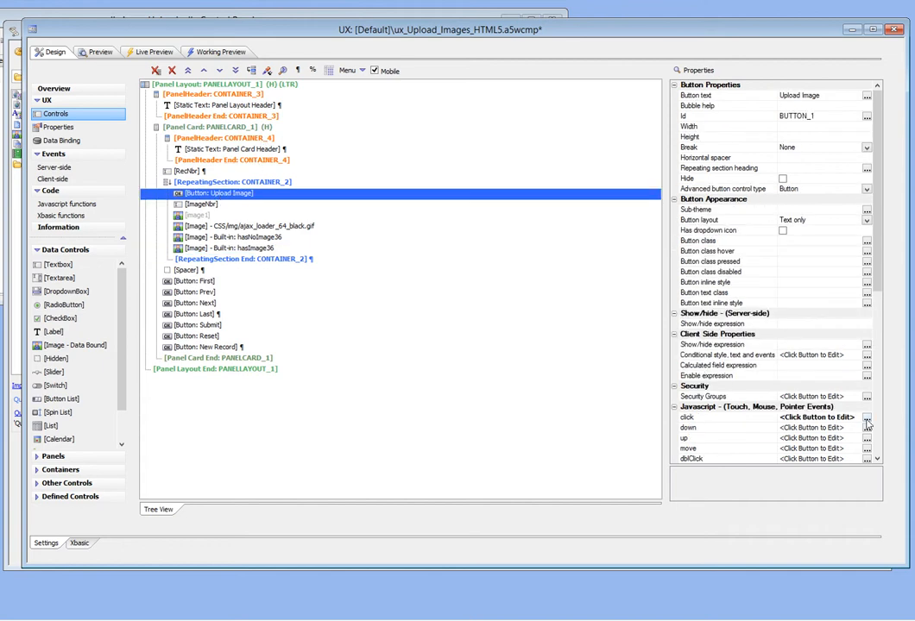
{"action": "left_click", "coordinate": [867, 418]}
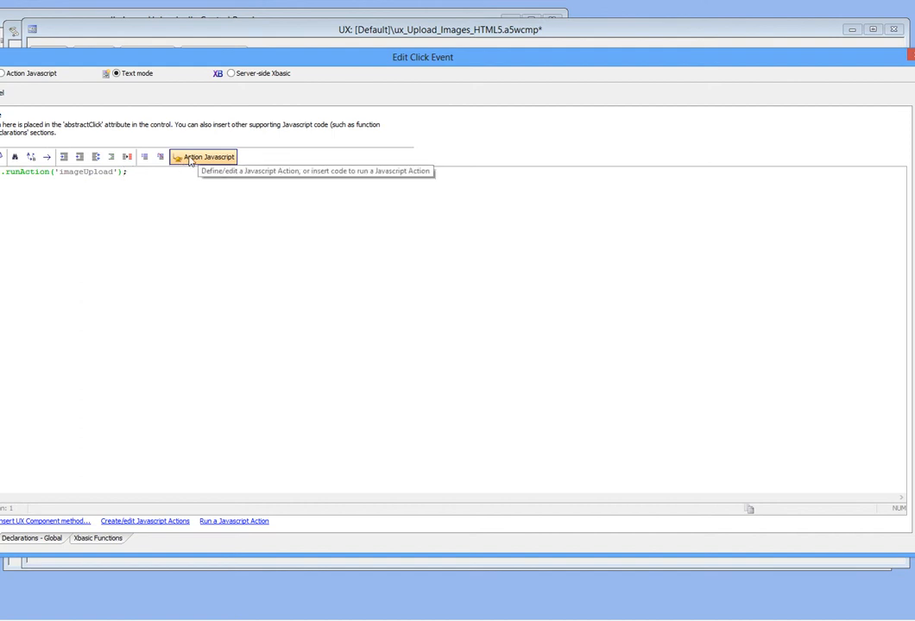
{"action": "left_click", "coordinate": [37, 172]}
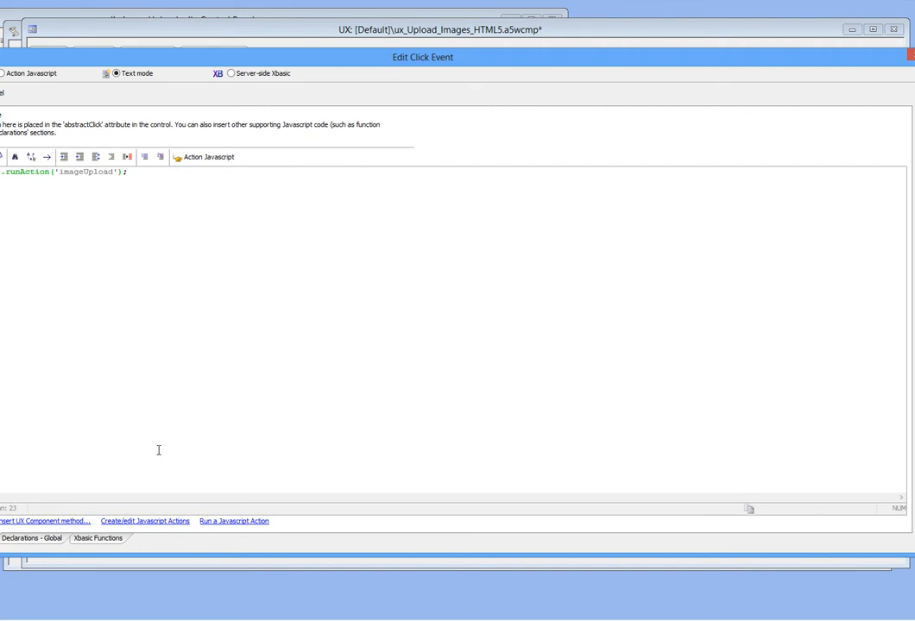
{"action": "left_click", "coordinate": [147, 521]}
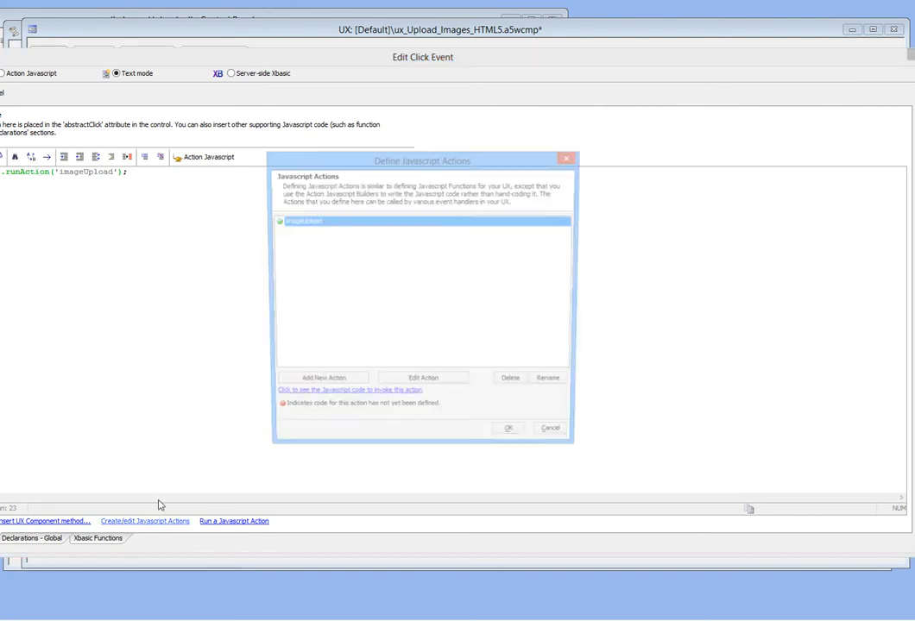
{"action": "left_click", "coordinate": [440, 385]}
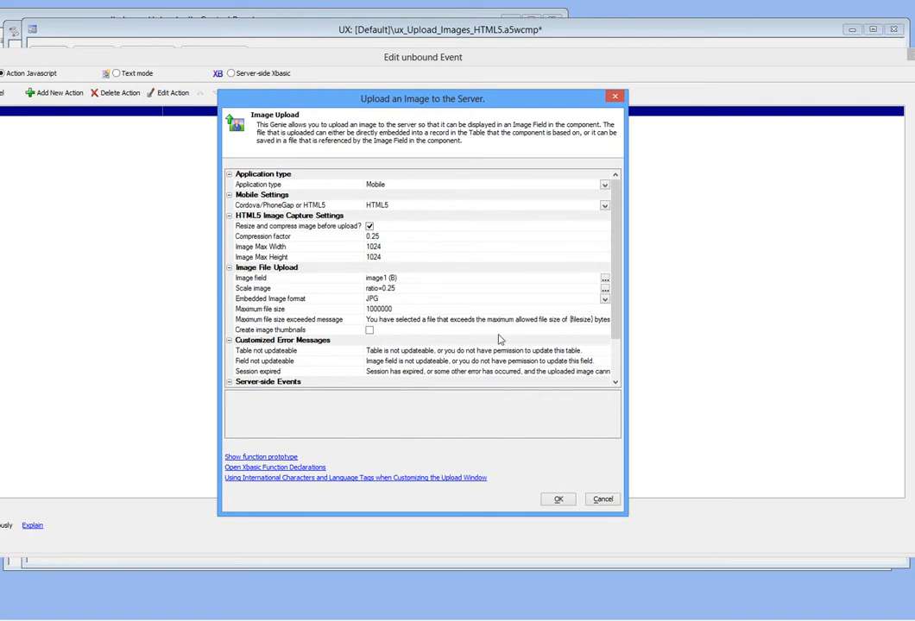
{"action": "left_click", "coordinate": [555, 498]}
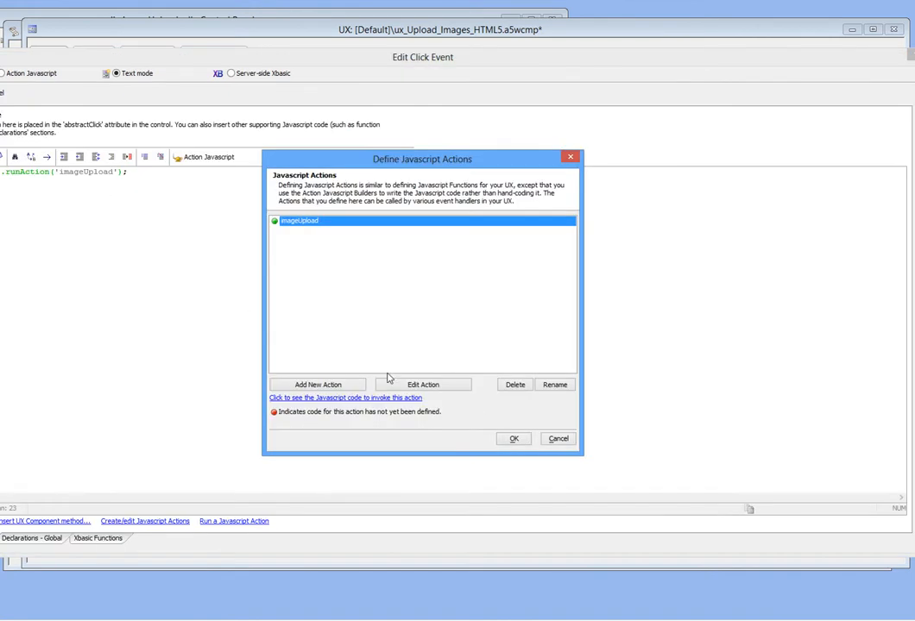
{"action": "left_click", "coordinate": [511, 440]}
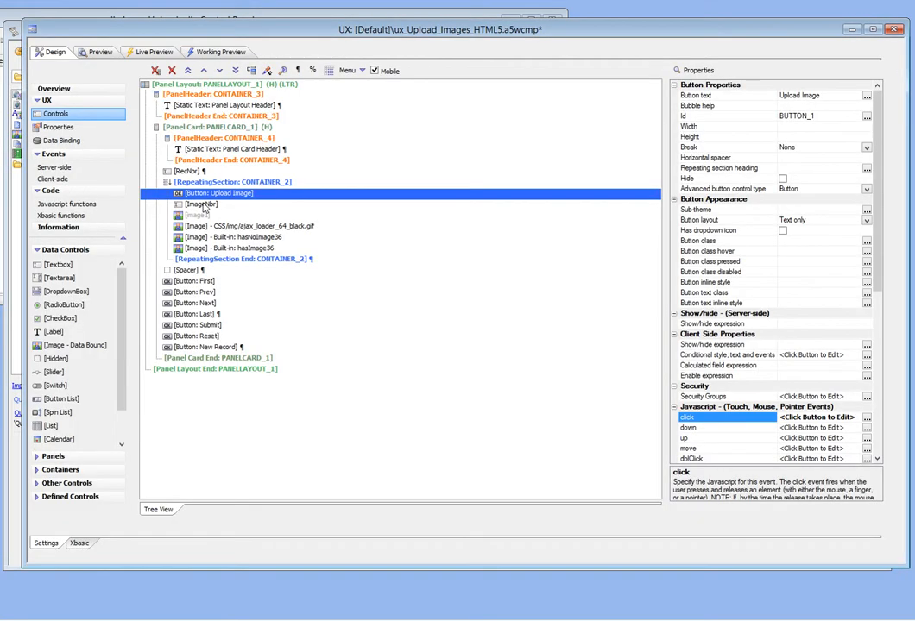
- Examine the properties of image1, the loader image and the hasNoImage36 and hasImage36 images, including the latter two's client-side show/hide expressions
{"action": "left_click", "coordinate": [198, 215]}
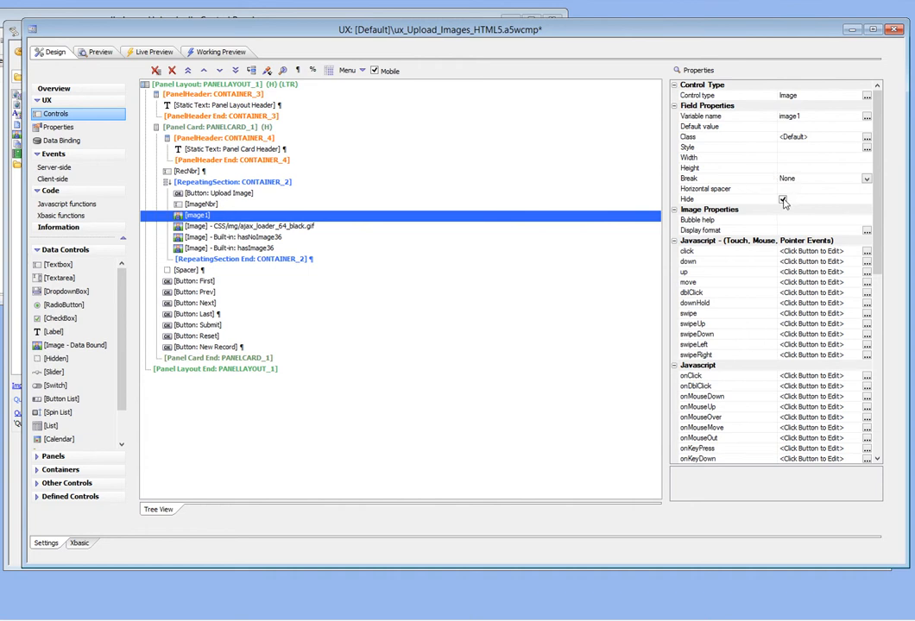
{"action": "left_click", "coordinate": [245, 227]}
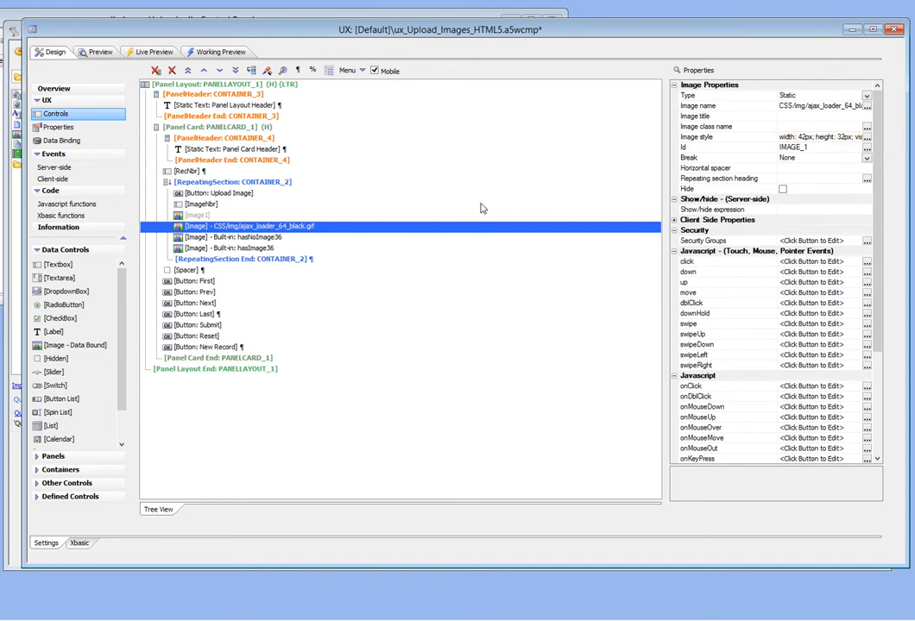
{"action": "left_click", "coordinate": [247, 239]}
{"action": "left_click", "coordinate": [250, 249]}
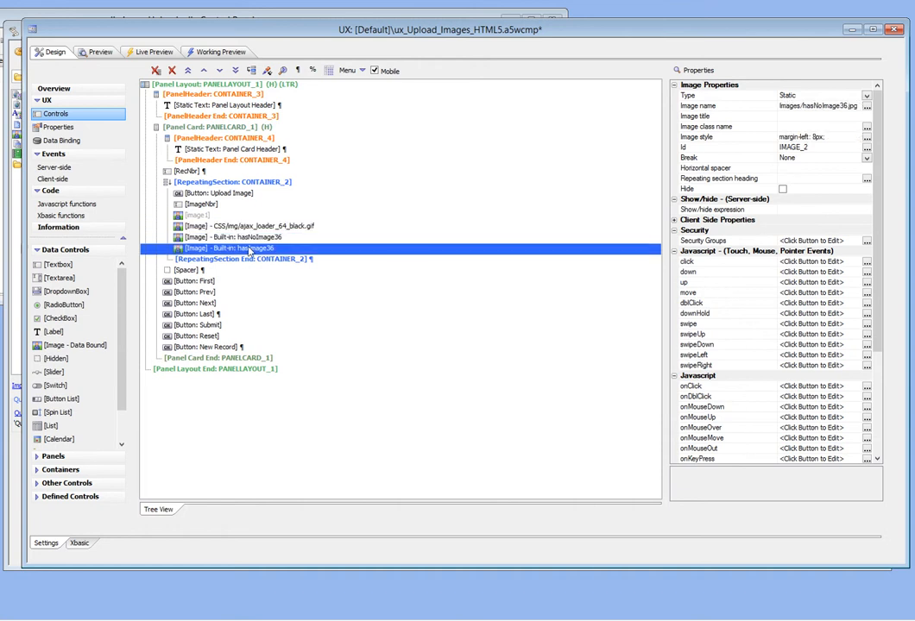
{"action": "left_click", "coordinate": [248, 239]}
{"action": "left_click", "coordinate": [252, 250]}
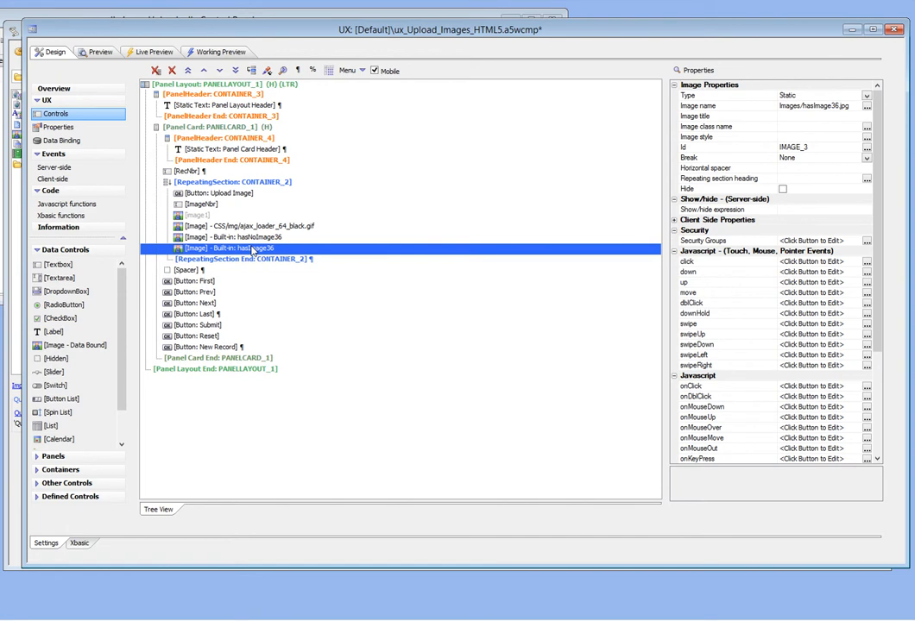
{"action": "left_click", "coordinate": [255, 238]}
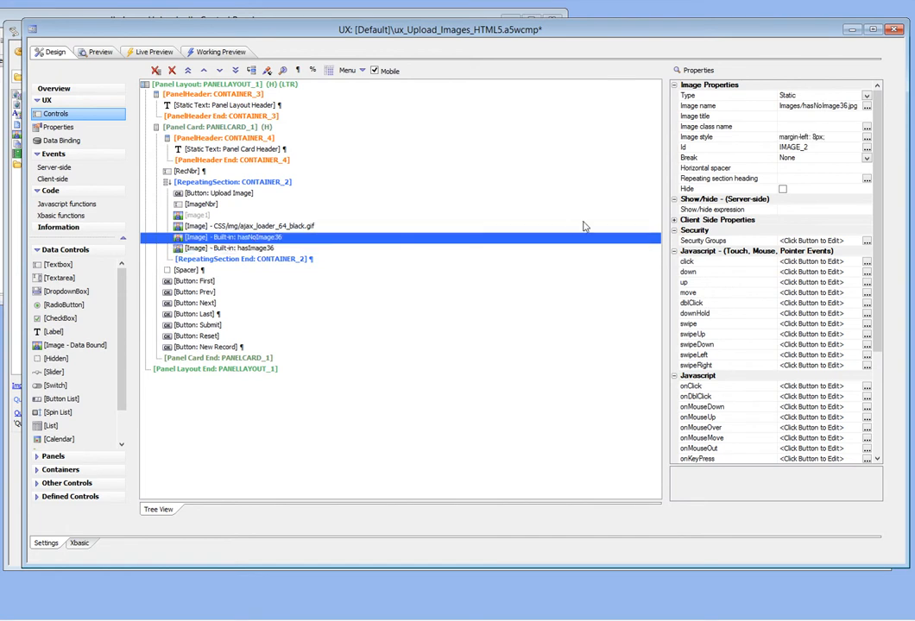
{"action": "left_click", "coordinate": [677, 221]}
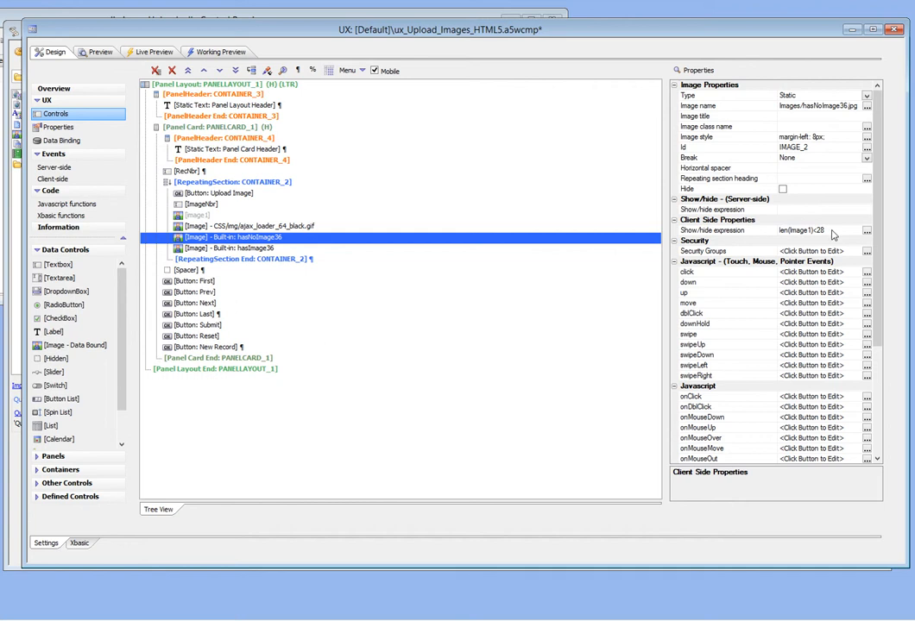
{"action": "left_click", "coordinate": [253, 249]}
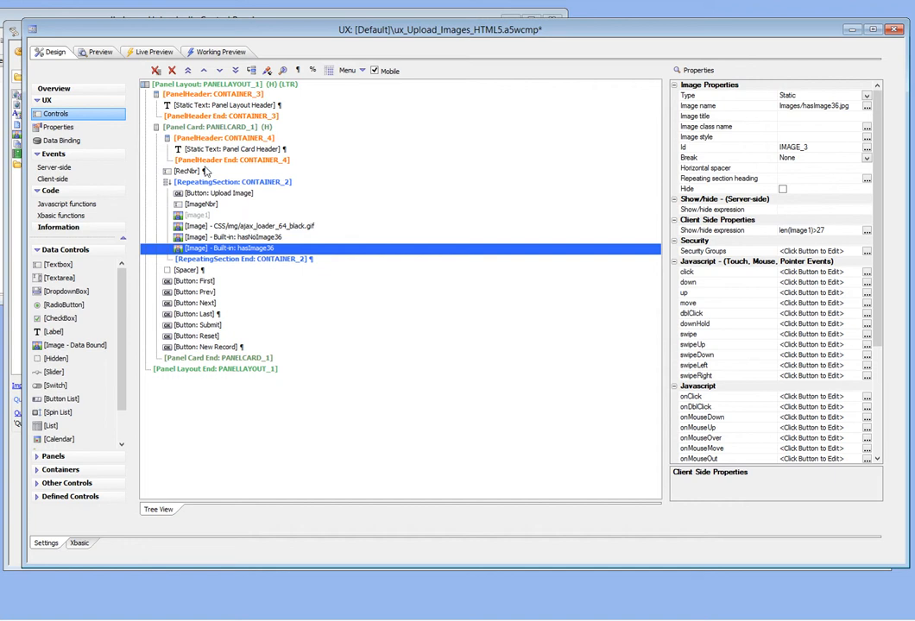
- Examine the client-side afterAjaxCallbackComplete event code that controls the loader image's visibility
{"action": "left_click", "coordinate": [59, 179]}
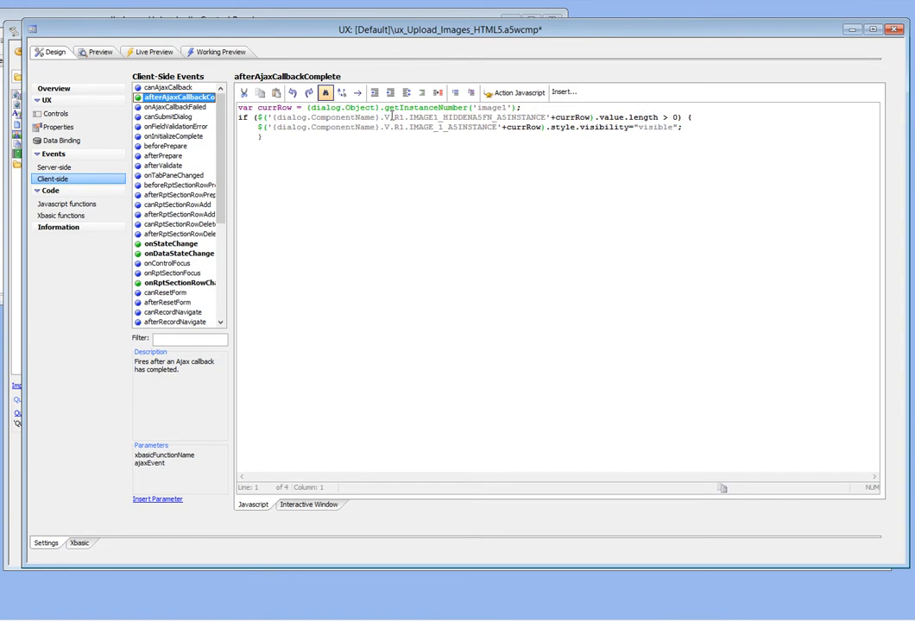
{"action": "left_click", "coordinate": [680, 117]}
{"action": "type", "text": ")"}
- Review the Submit button's click event JavaScript that hides the loader images and submits the form, then close the editor
{"action": "left_click", "coordinate": [55, 116]}
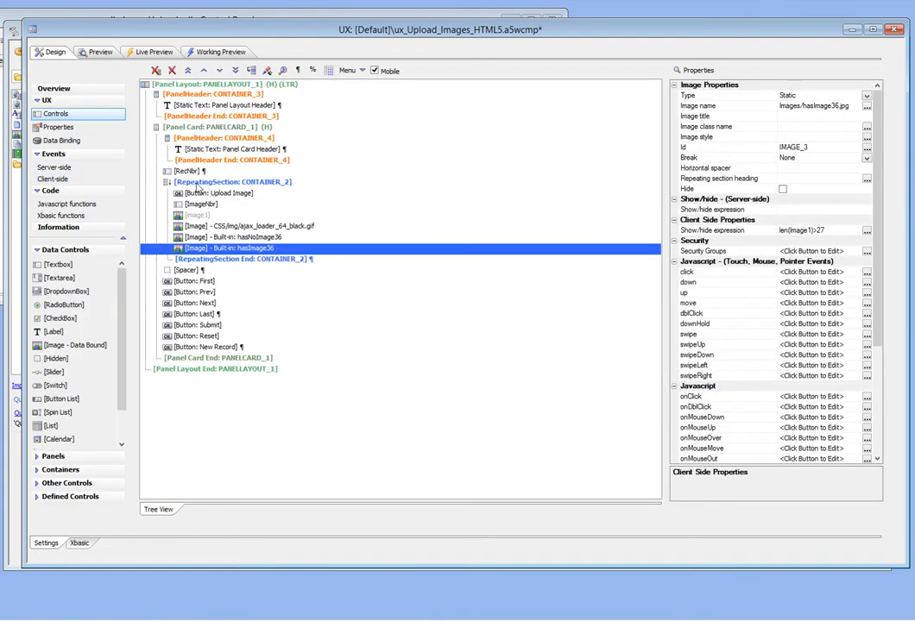
{"action": "left_click", "coordinate": [198, 325]}
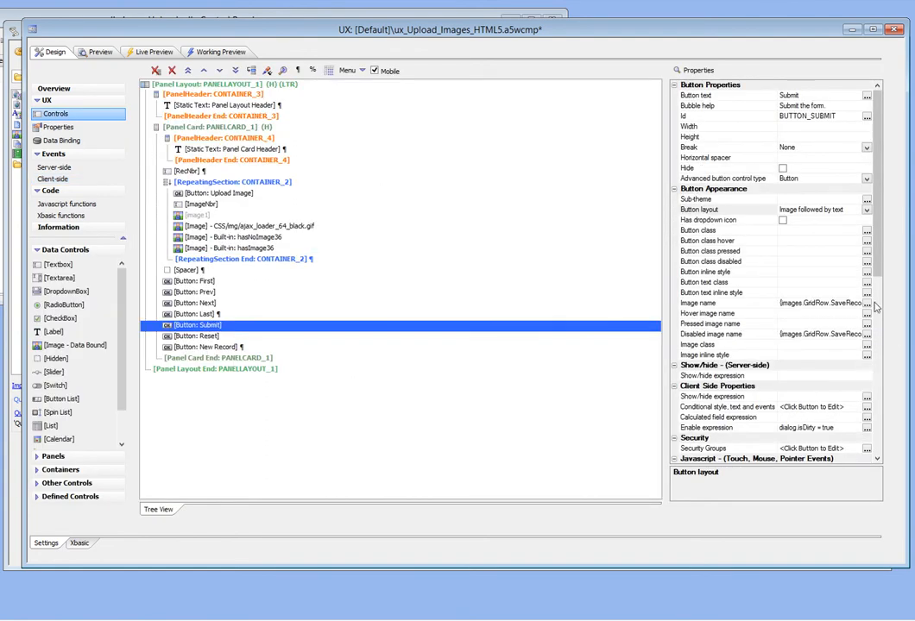
{"action": "left_click_drag", "start_coordinate": [880, 274], "coordinate": [881, 322]}
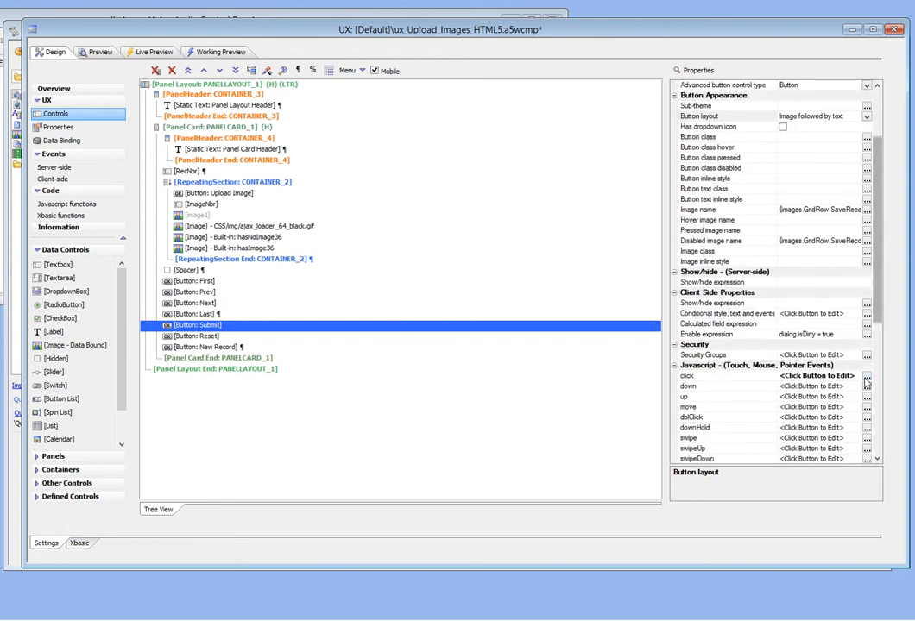
{"action": "left_click", "coordinate": [866, 377]}
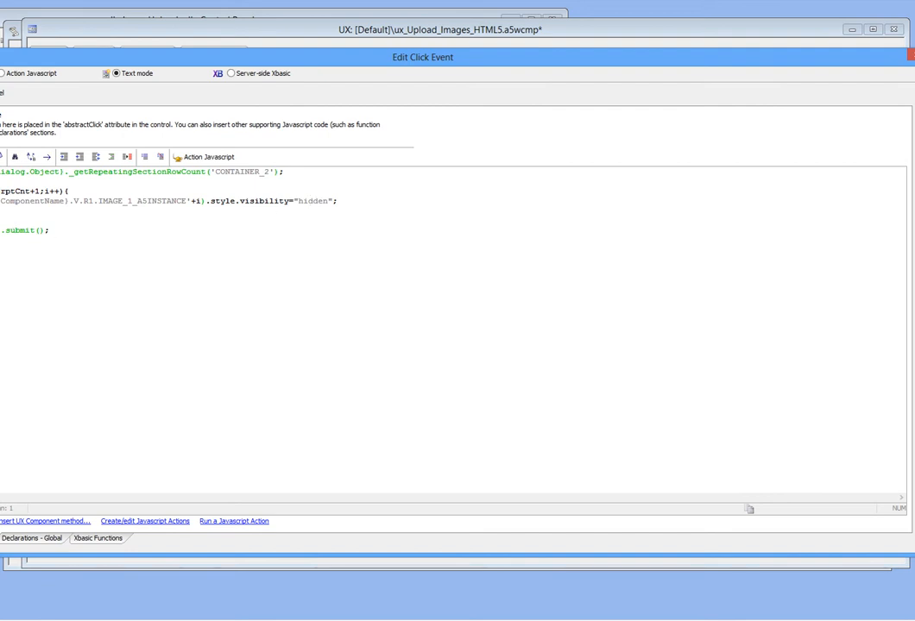
{"action": "left_click", "coordinate": [0, 92]}
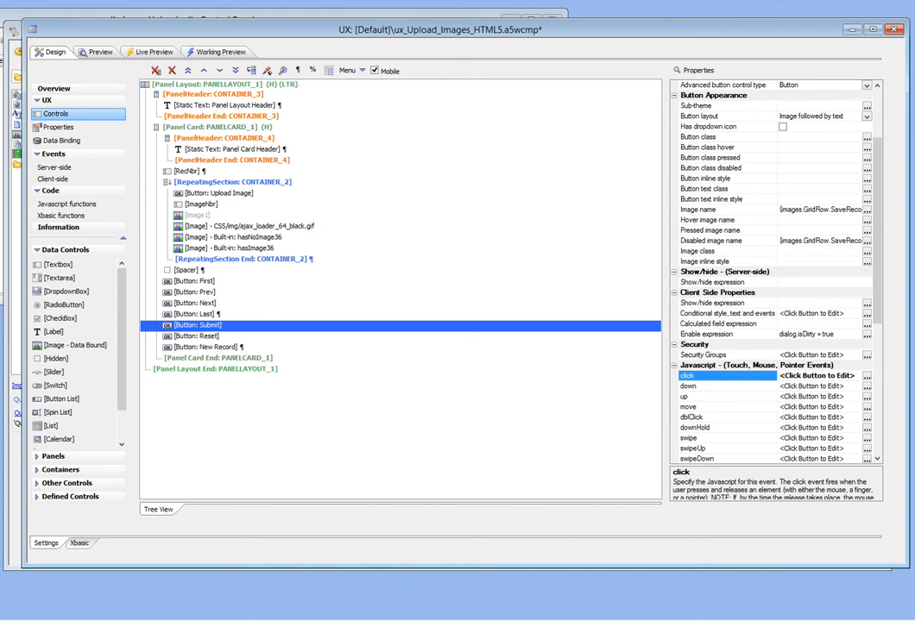
{"action": "left_click", "coordinate": [381, 620]}
{"action": "left_click", "coordinate": [362, 609]}
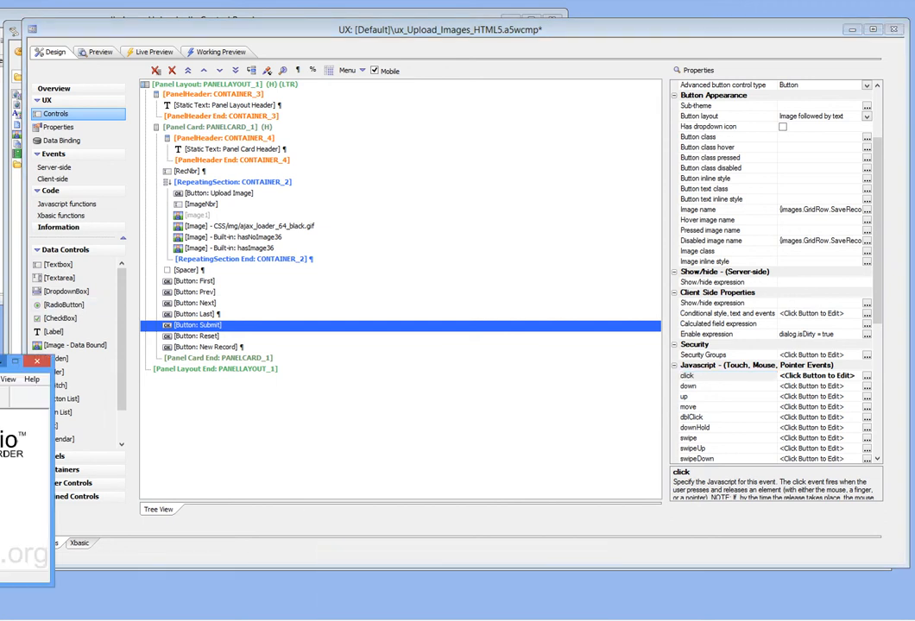